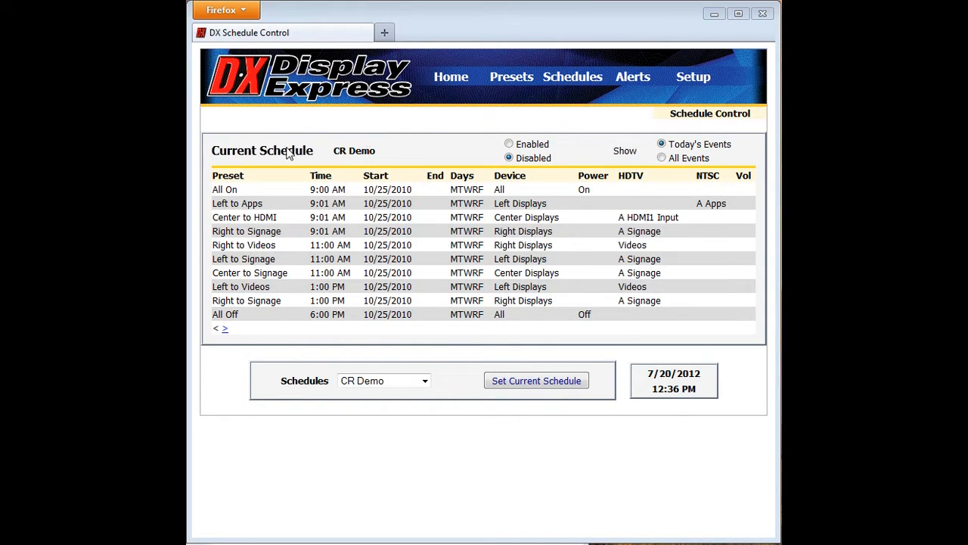
# Enable and disable the current CR Demo schedule, and switch its listing to all events and back to today's events
pyautogui.click(512, 147)
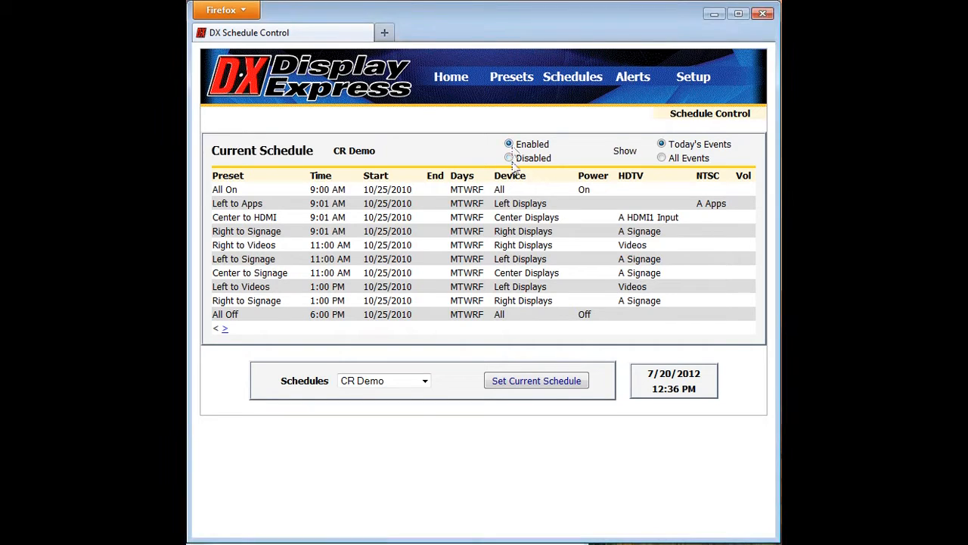
pyautogui.click(511, 157)
pyautogui.click(662, 159)
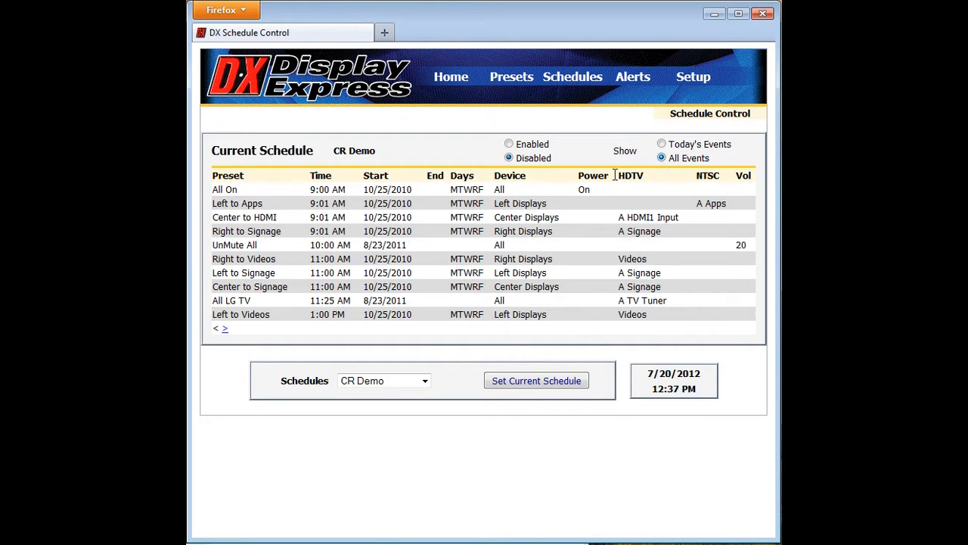
pyautogui.click(662, 146)
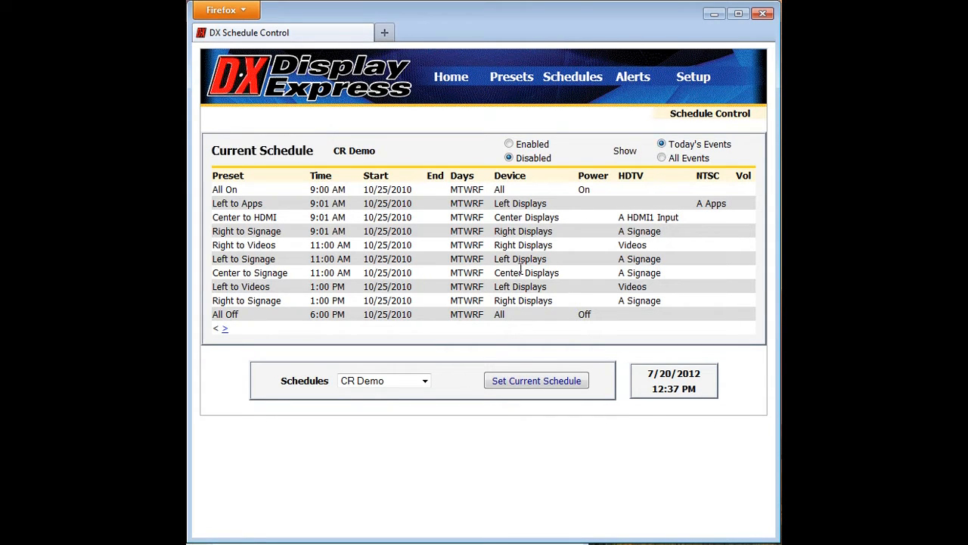
# Make the Alternate schedule the current schedule
pyautogui.click(426, 380)
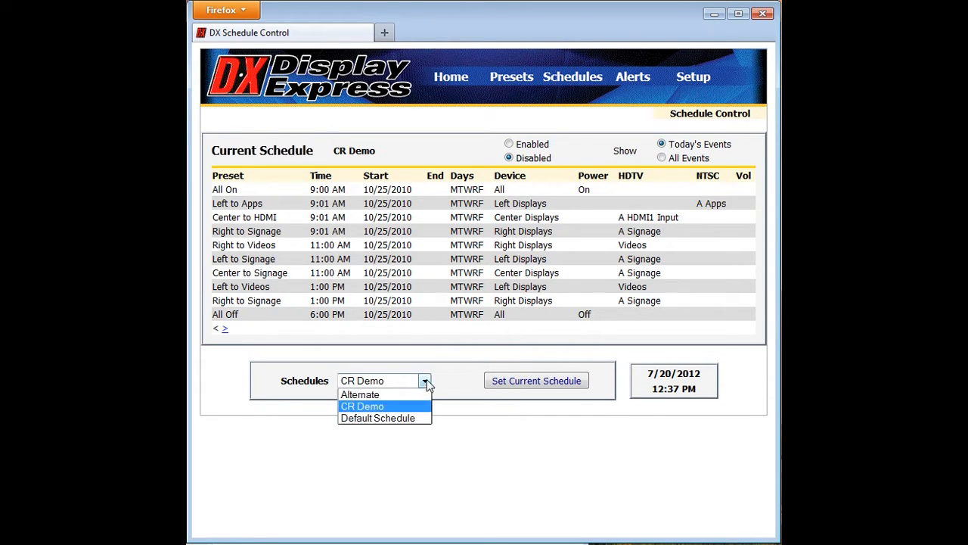
pyautogui.click(413, 394)
pyautogui.click(529, 384)
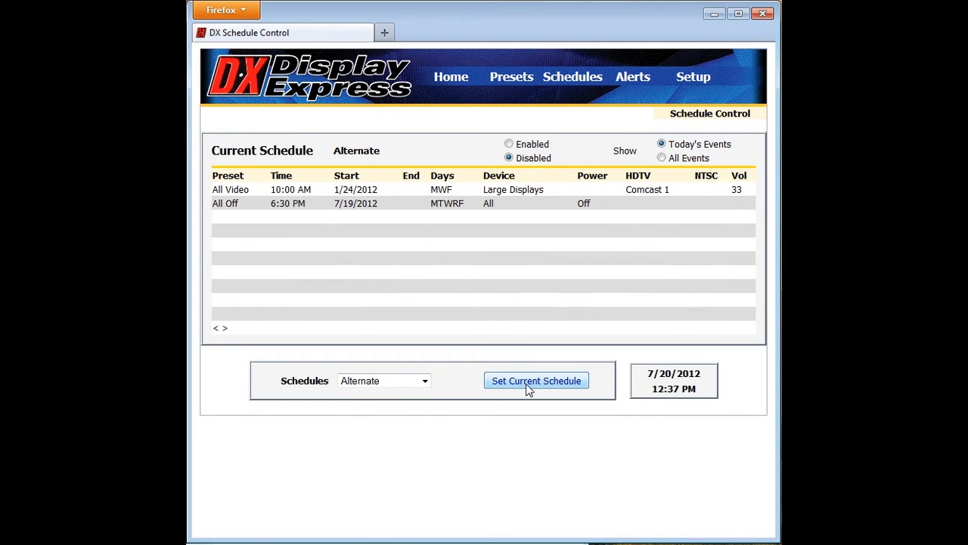
# Switch the current schedule to Default Schedule
pyautogui.click(423, 381)
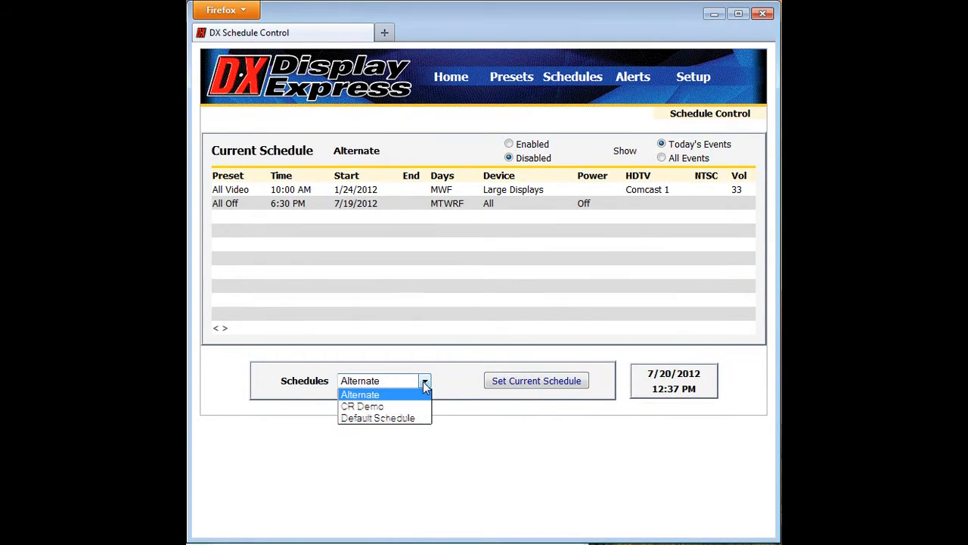
pyautogui.click(421, 416)
pyautogui.click(544, 384)
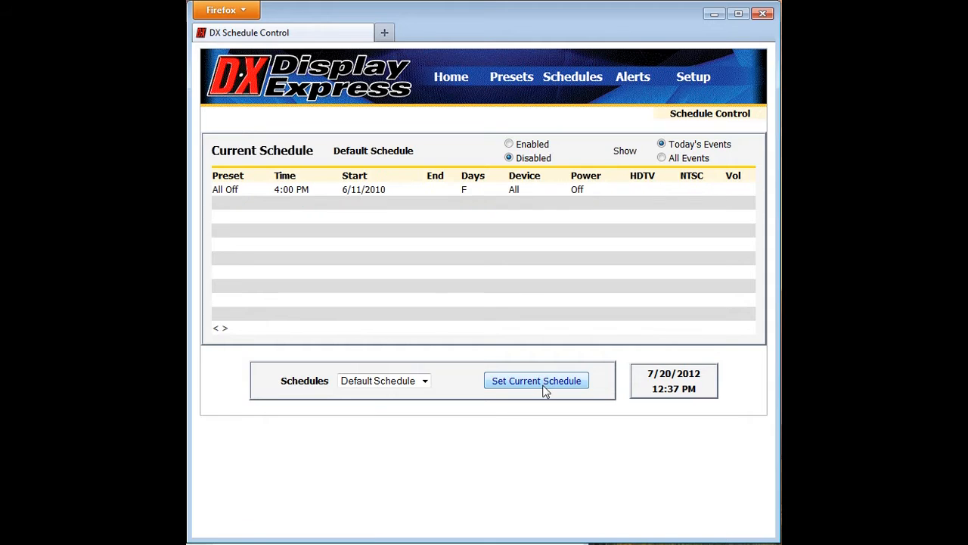
# Set CR Demo as the current schedule
pyautogui.click(425, 382)
pyautogui.click(402, 406)
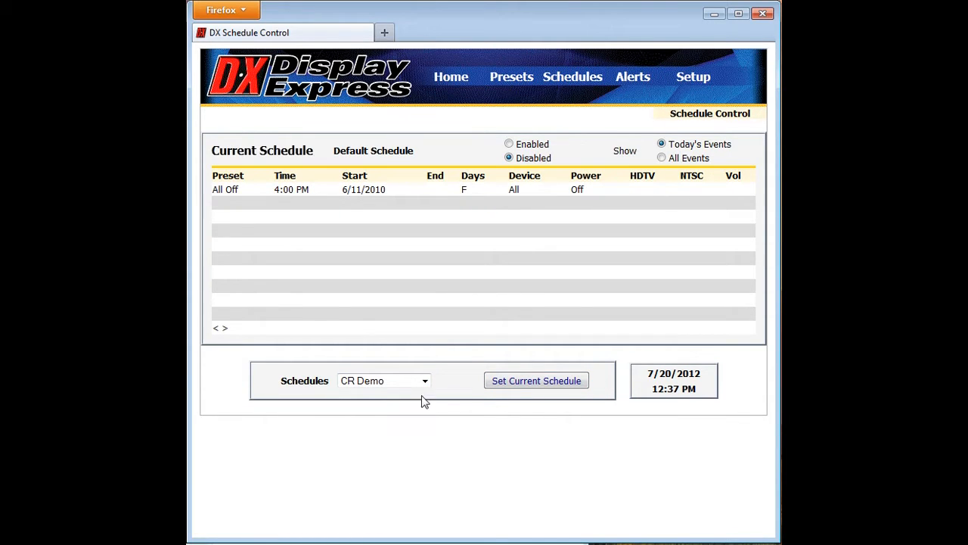
pyautogui.click(557, 386)
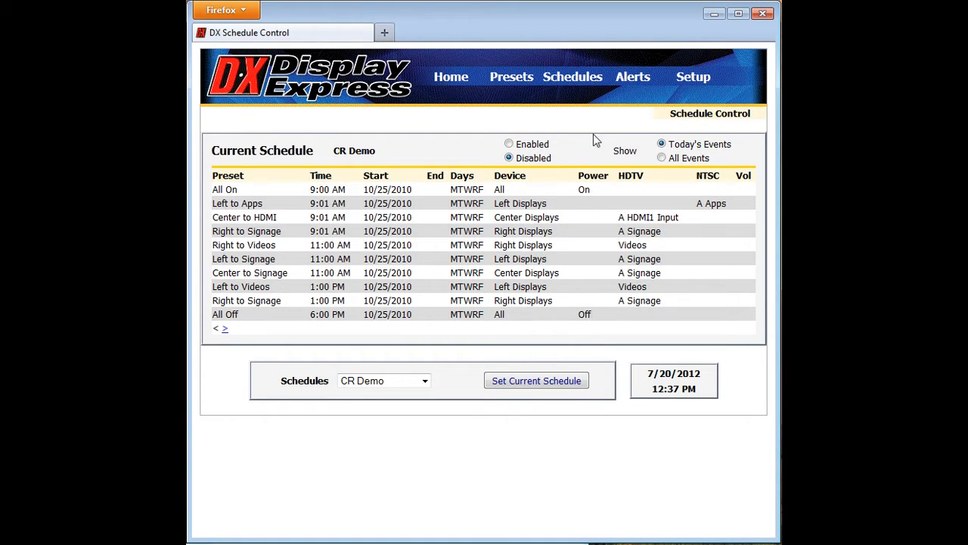
# Open the schedule editor and load the existing CR Demo schedule for editing
pyautogui.moveTo(587, 81)
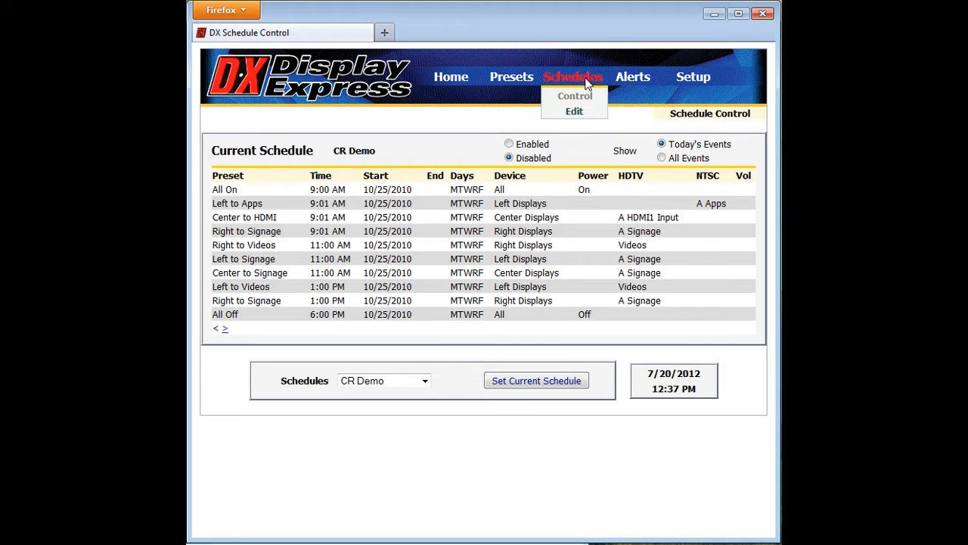
pyautogui.click(575, 112)
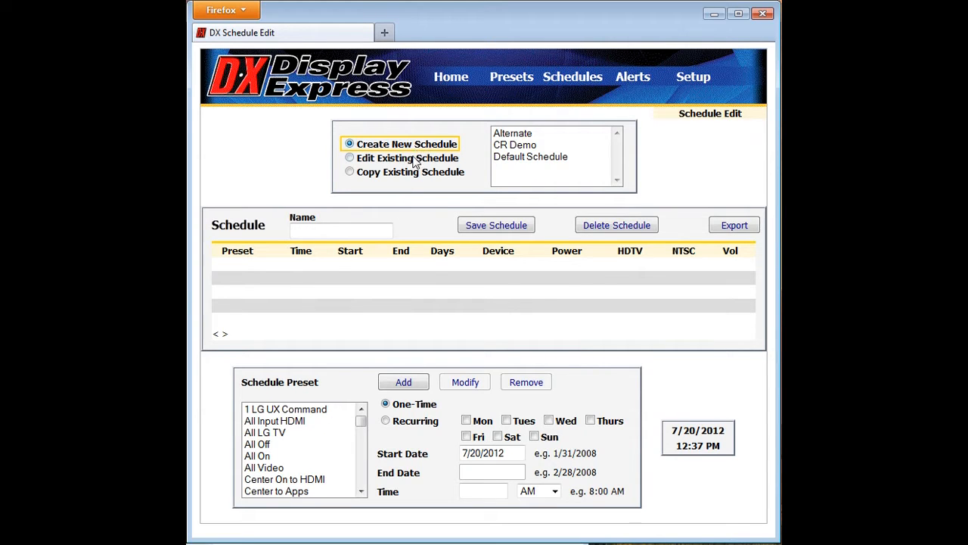
pyautogui.click(533, 145)
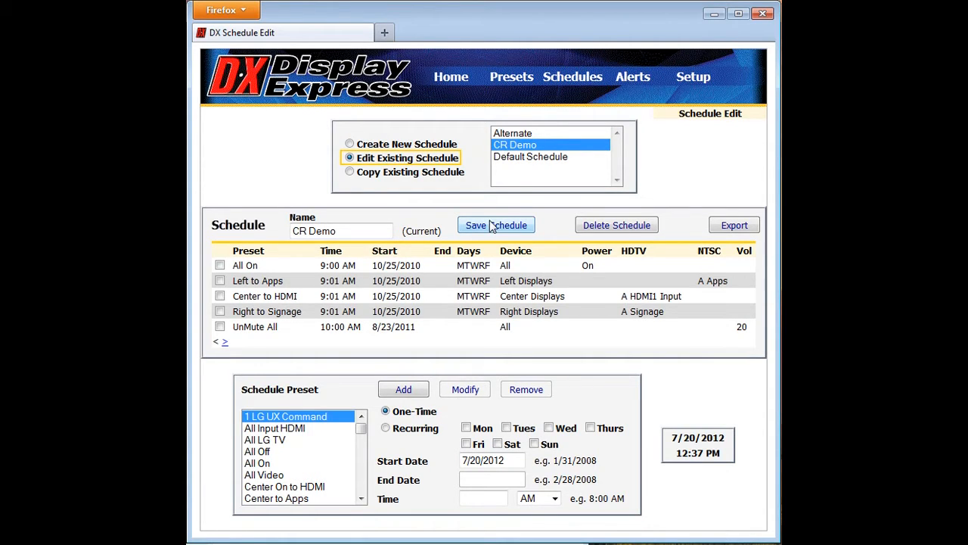
pyautogui.click(371, 236)
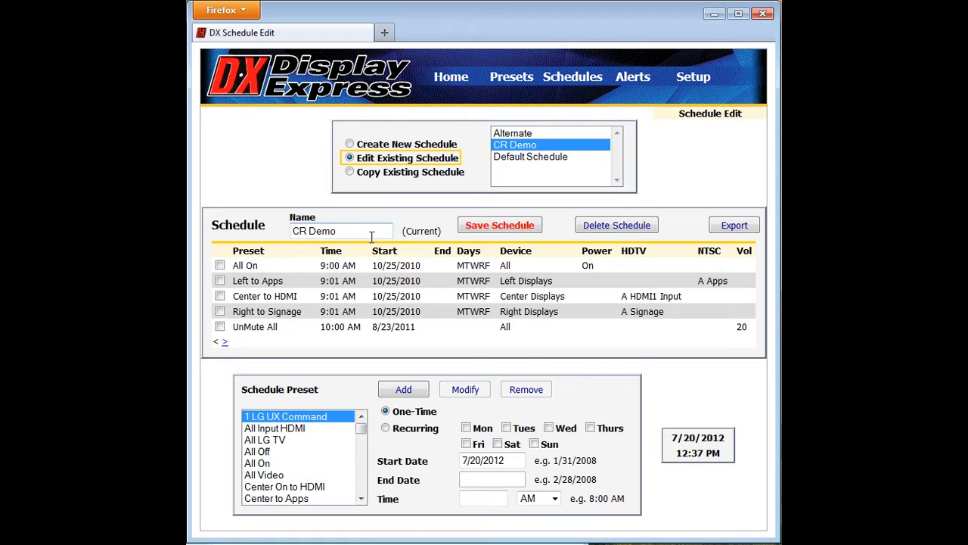
# Change the Center to HDMI event in the CR Demo schedule to the Center to Signage preset and save the schedule
pyautogui.click(221, 296)
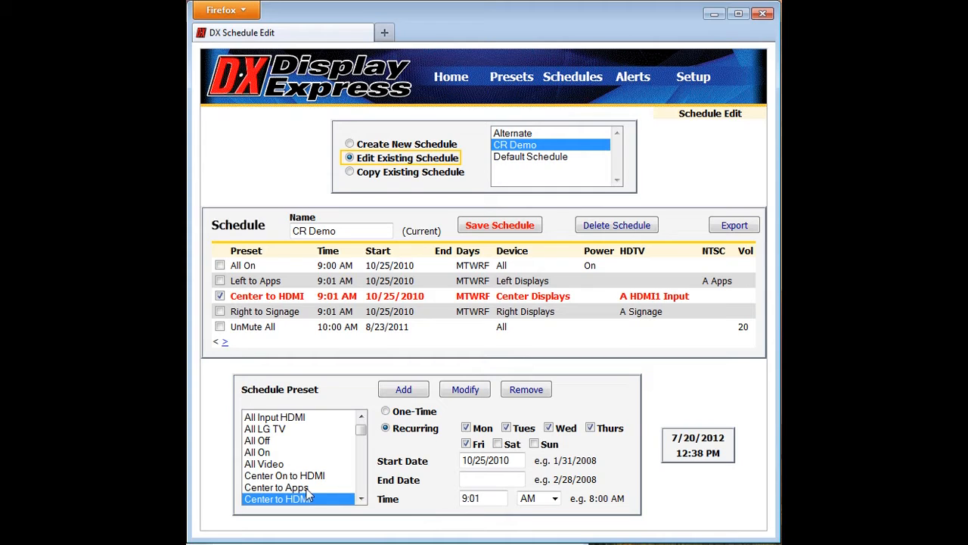
pyautogui.scroll(-1, 360, 498)
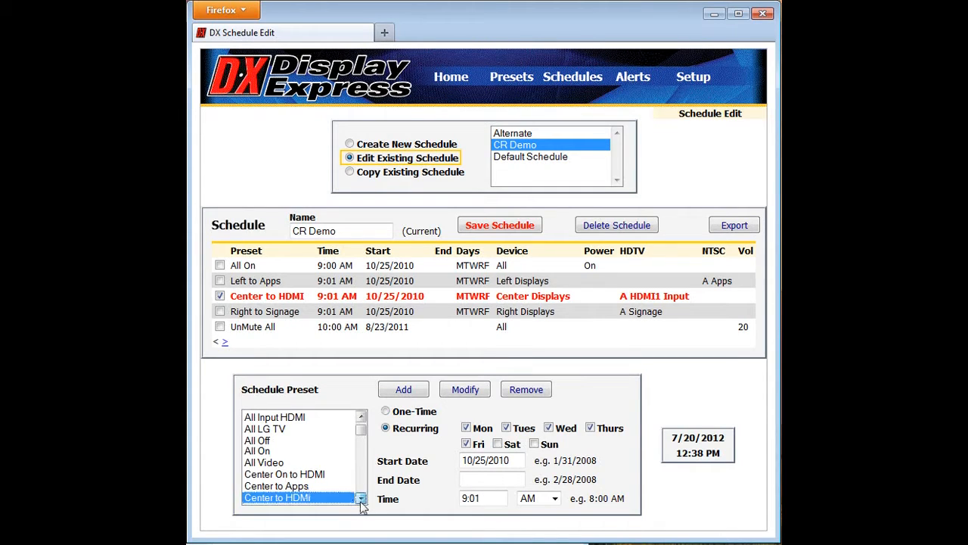
pyautogui.click(309, 487)
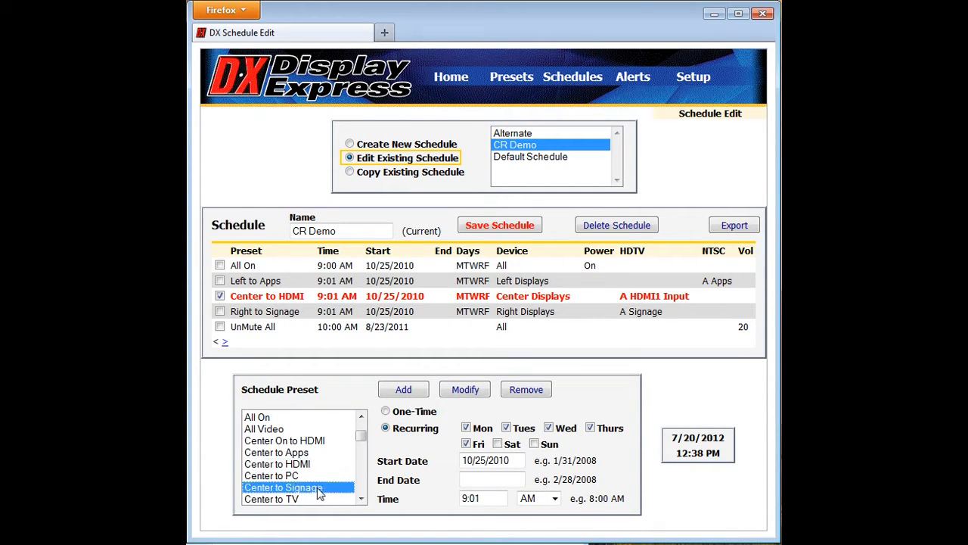
pyautogui.click(469, 394)
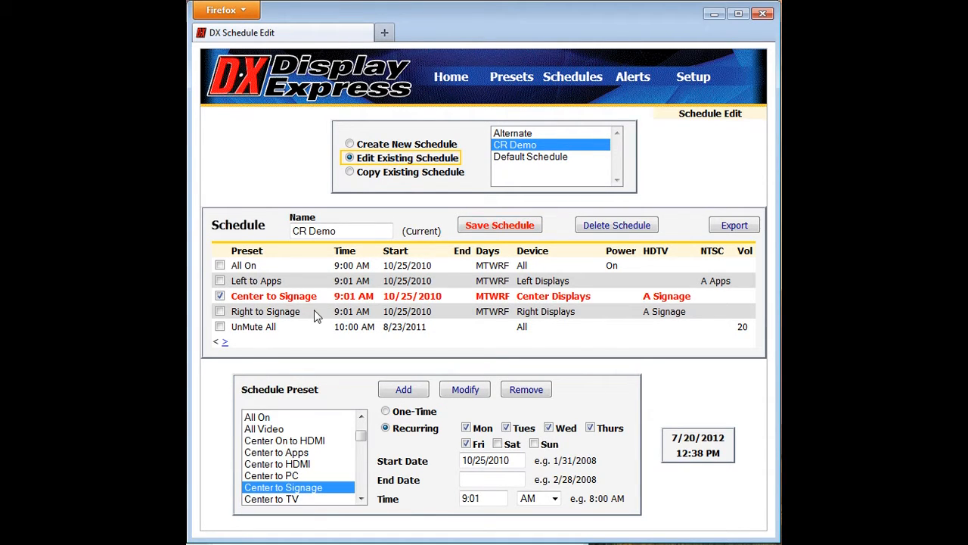
pyautogui.click(474, 229)
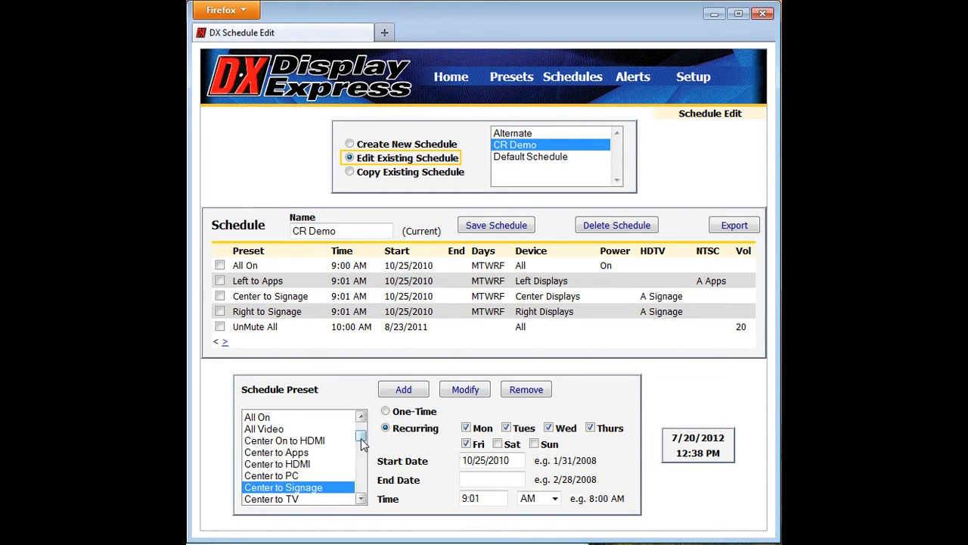
# Add the All Off preset to the CR Demo schedule as a recurring Monday-to-Friday event at 7:30 PM
pyautogui.moveTo(360, 444); pyautogui.dragTo(363, 420)
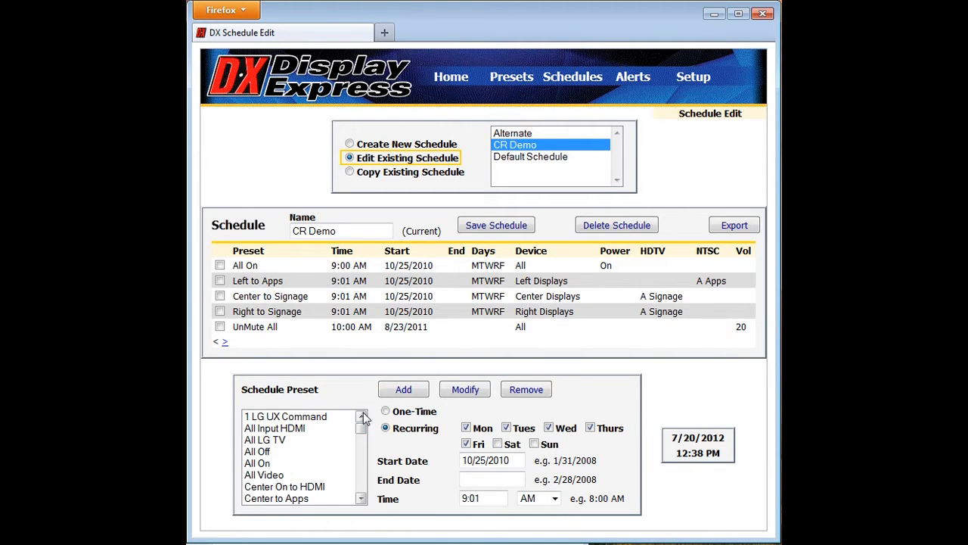
pyautogui.click(273, 464)
pyautogui.click(267, 452)
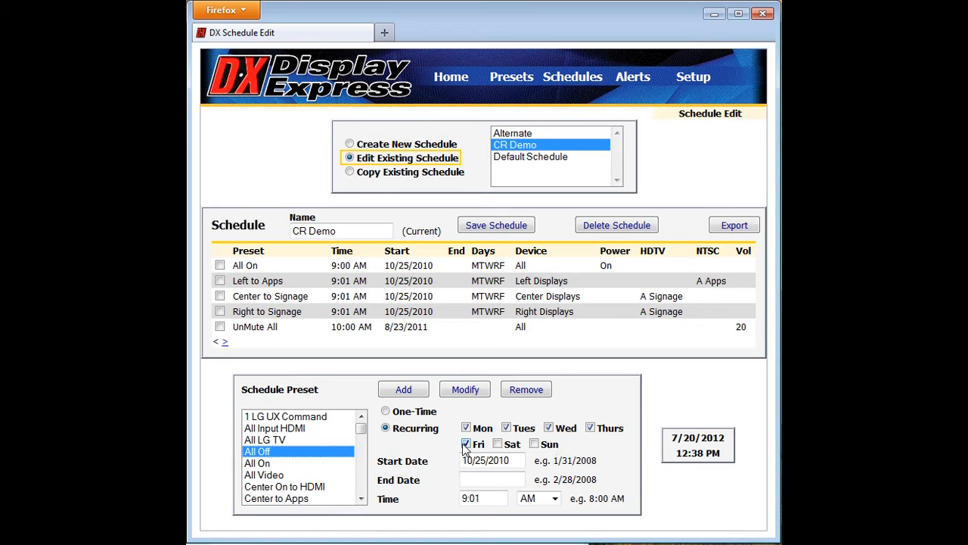
pyautogui.click(519, 460)
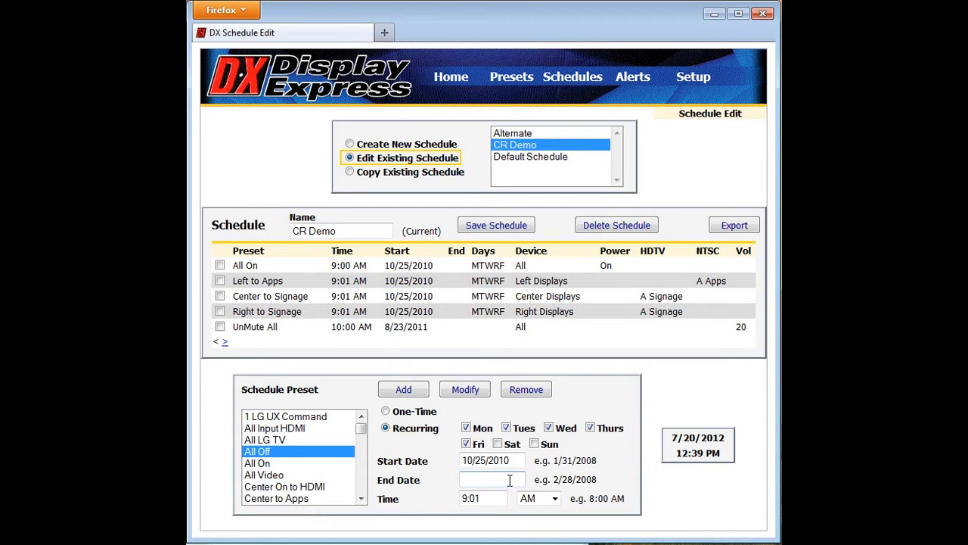
pyautogui.moveTo(508, 497); pyautogui.dragTo(462, 505)
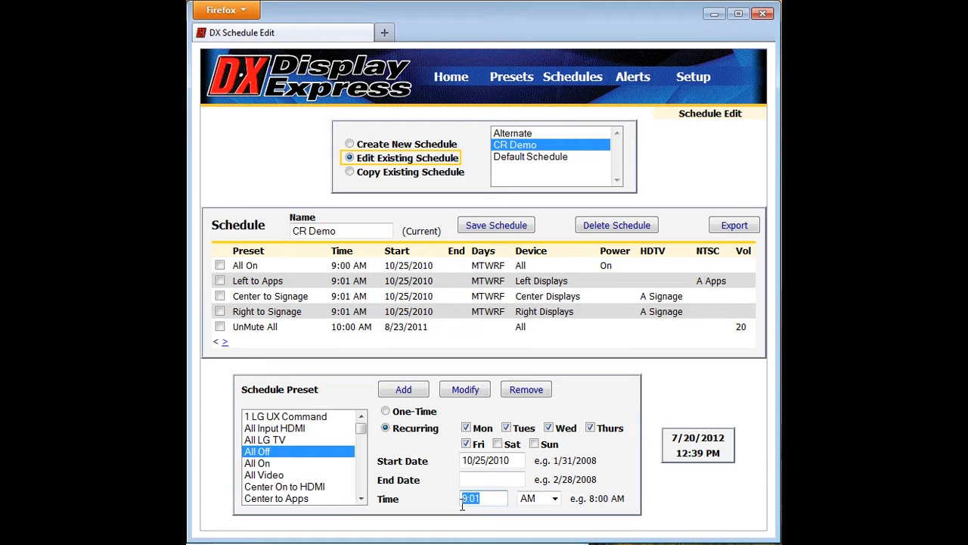
pyautogui.write('7:30')
pyautogui.click(554, 498)
pyautogui.click(537, 524)
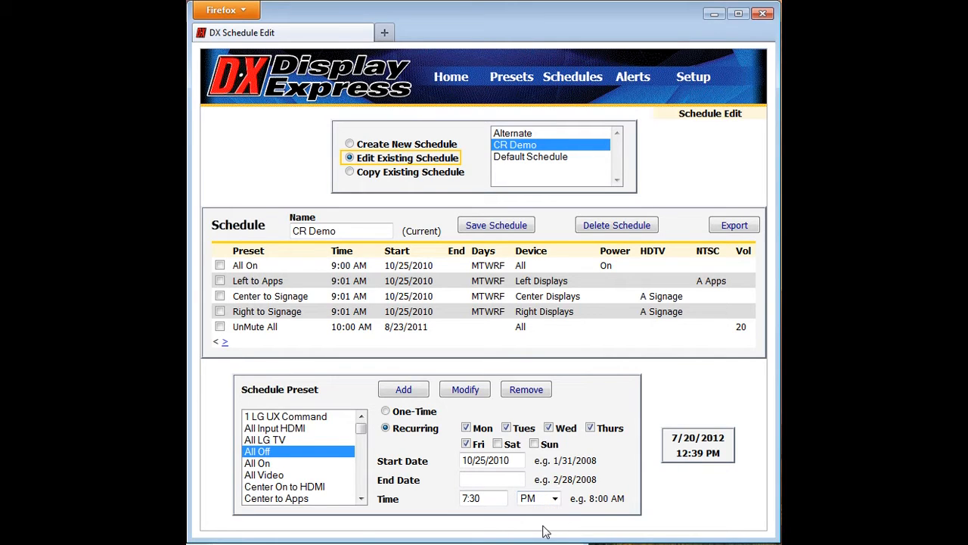
pyautogui.click(410, 394)
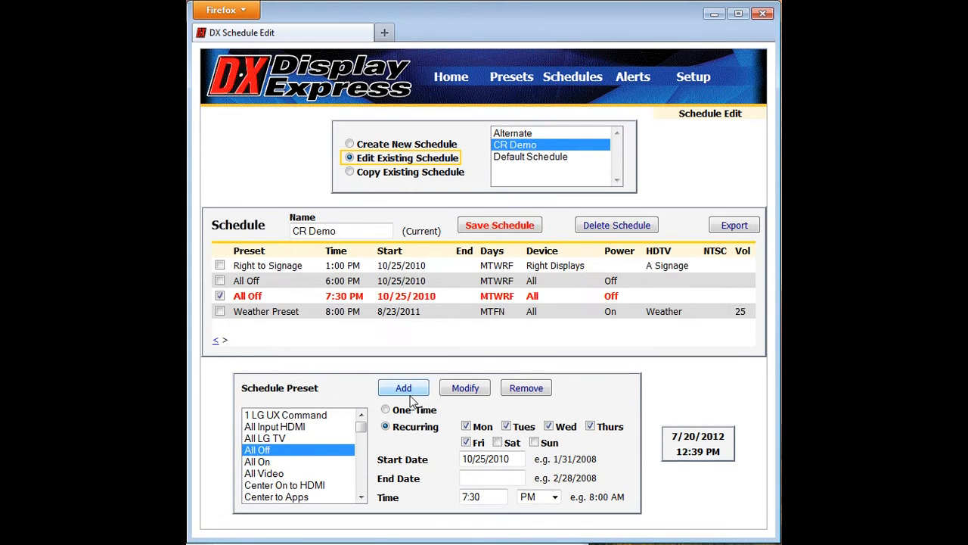
# Remove the Weather Preset event from the CR Demo schedule and save the schedule
pyautogui.click(218, 312)
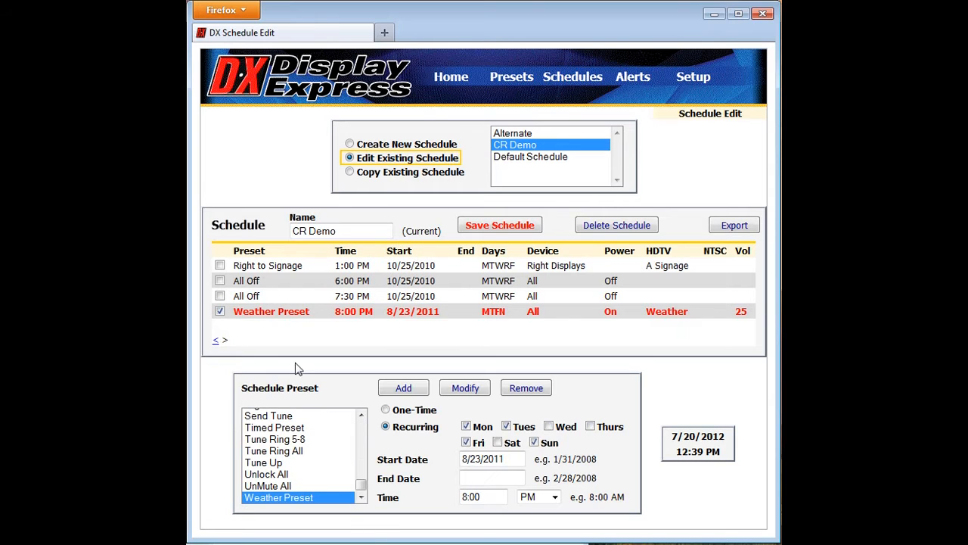
pyautogui.click(526, 391)
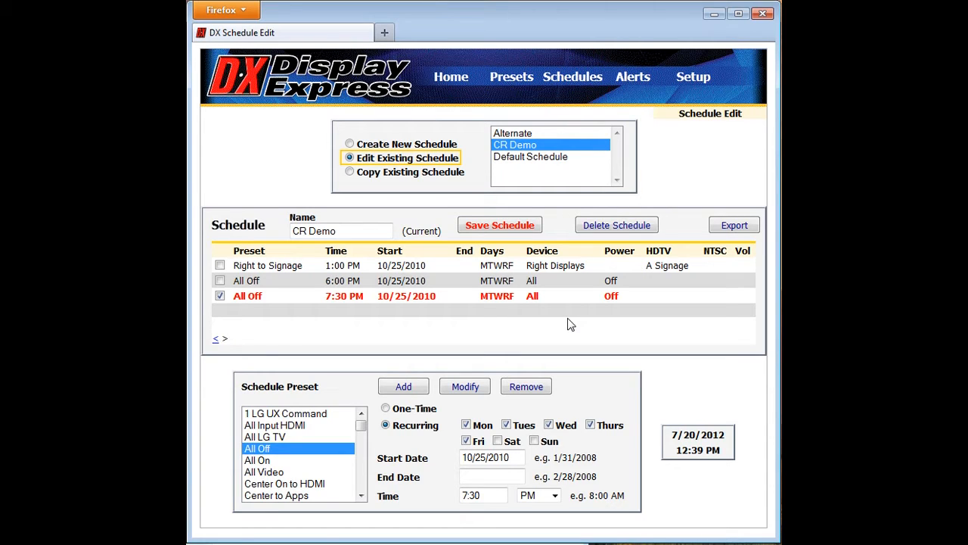
pyautogui.click(215, 338)
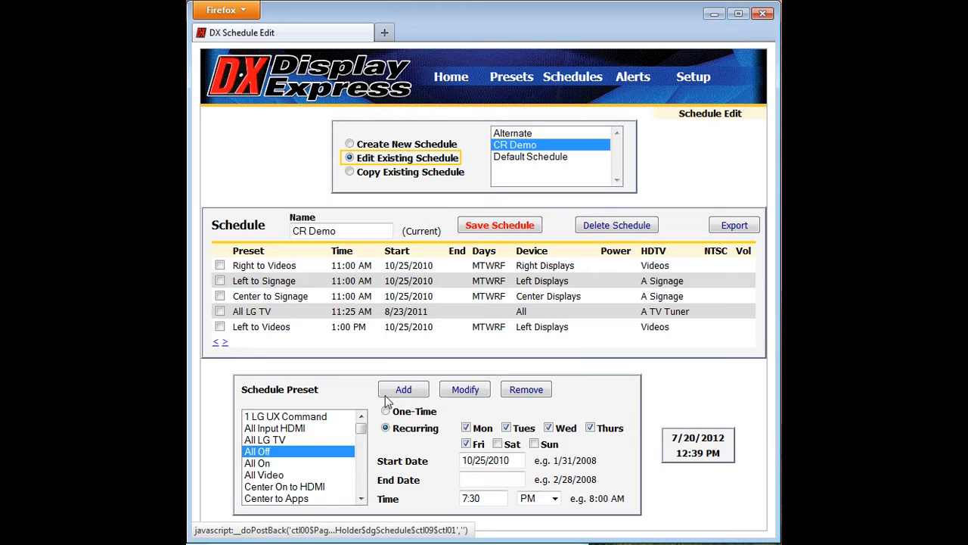
pyautogui.click(508, 225)
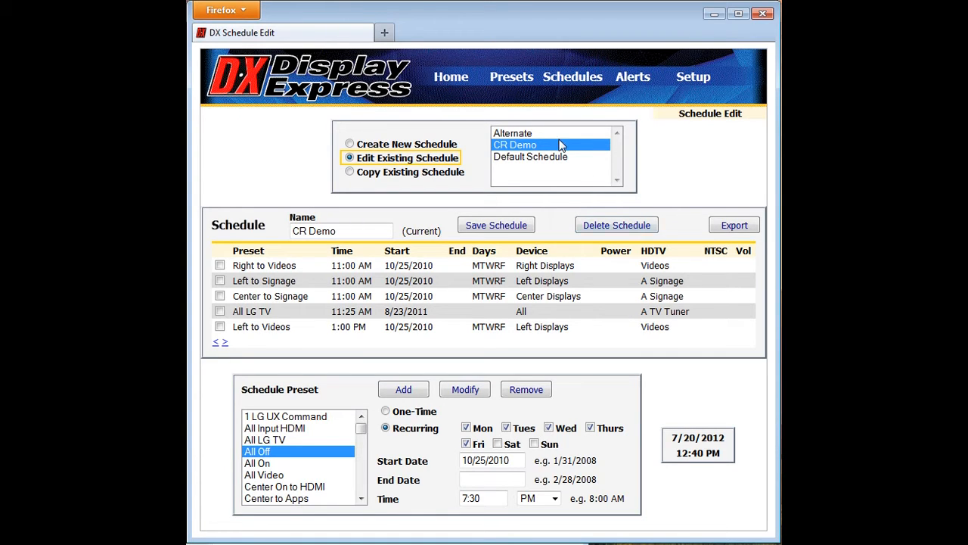
# Open the schedule control page to review the edited CR Demo schedule
pyautogui.moveTo(572, 74)
pyautogui.click(563, 102)
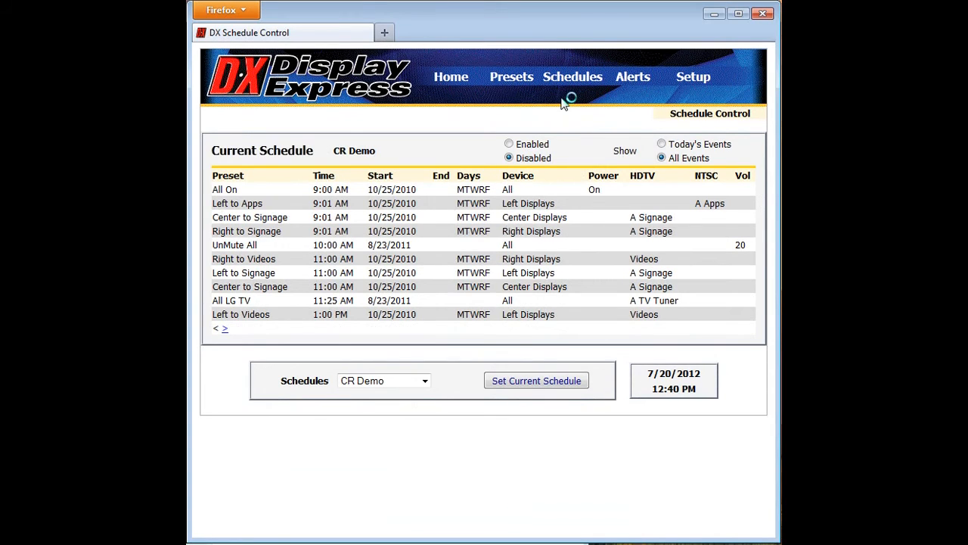
# Open the alert control page, and turn the Weather Alert on and off again
pyautogui.moveTo(587, 80)
pyautogui.moveTo(635, 85)
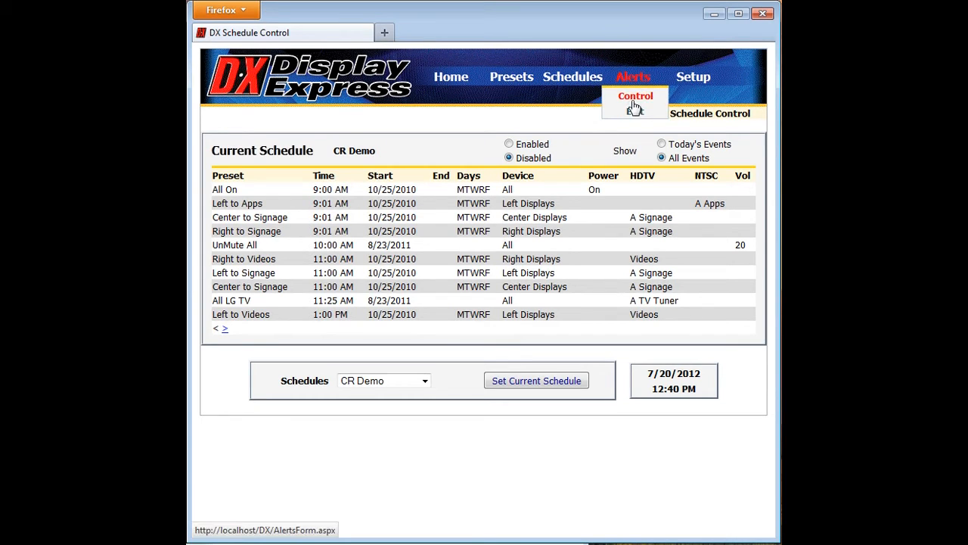
pyautogui.click(634, 98)
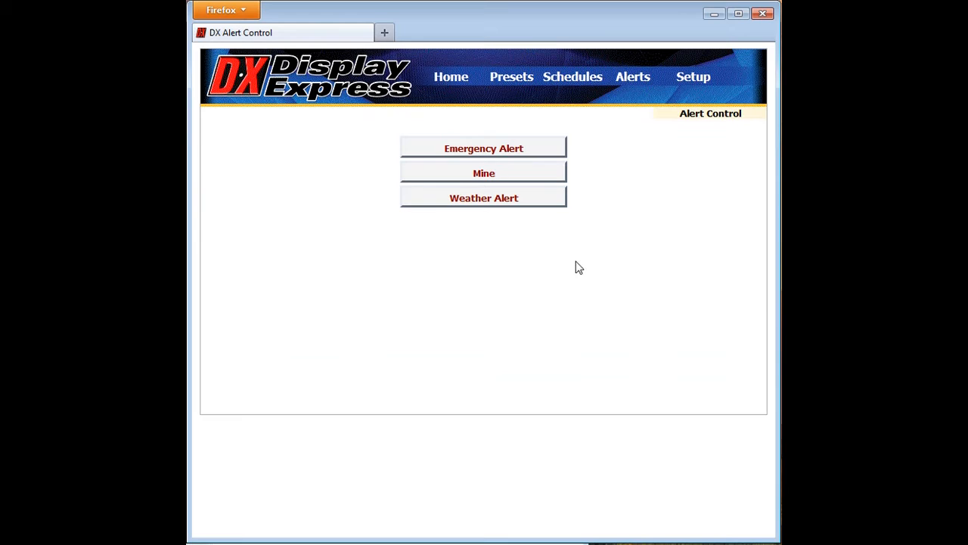
pyautogui.click(507, 199)
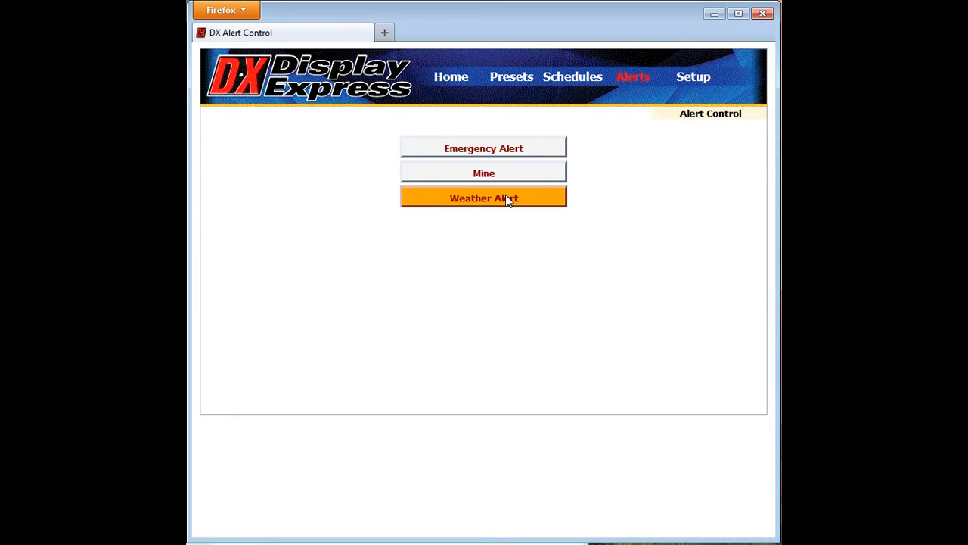
pyautogui.click(507, 199)
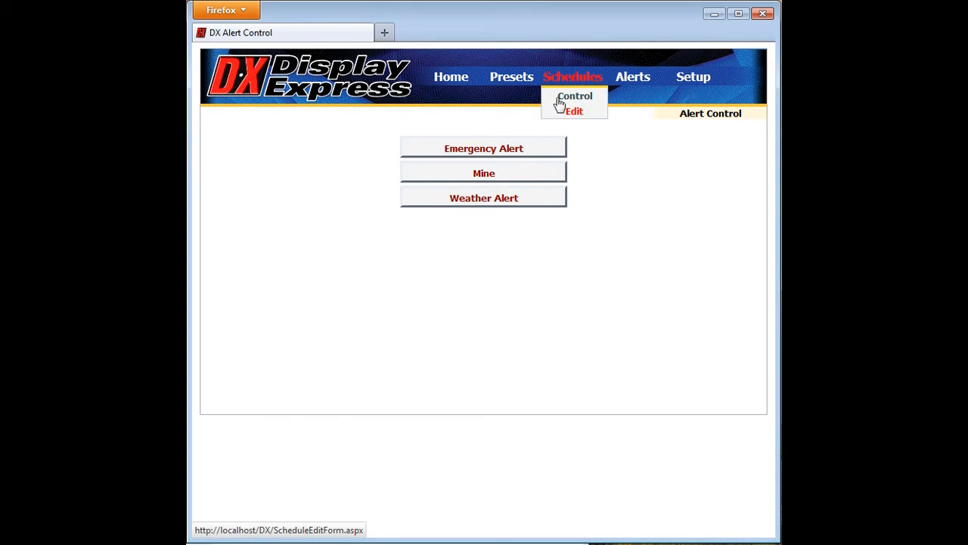
# Open the preset editor and load the existing Weather Preset to examine its zone, macro and command settings
pyautogui.moveTo(511, 81)
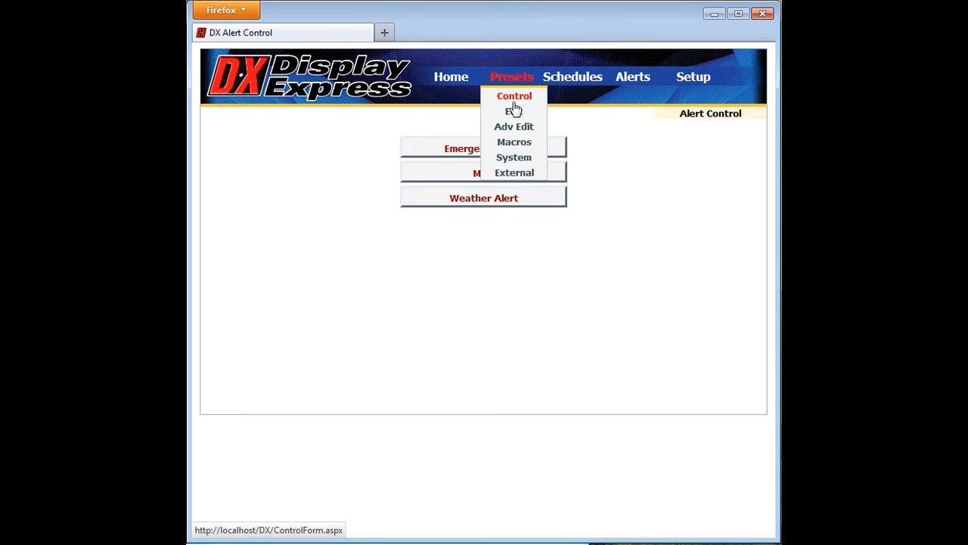
pyautogui.click(512, 115)
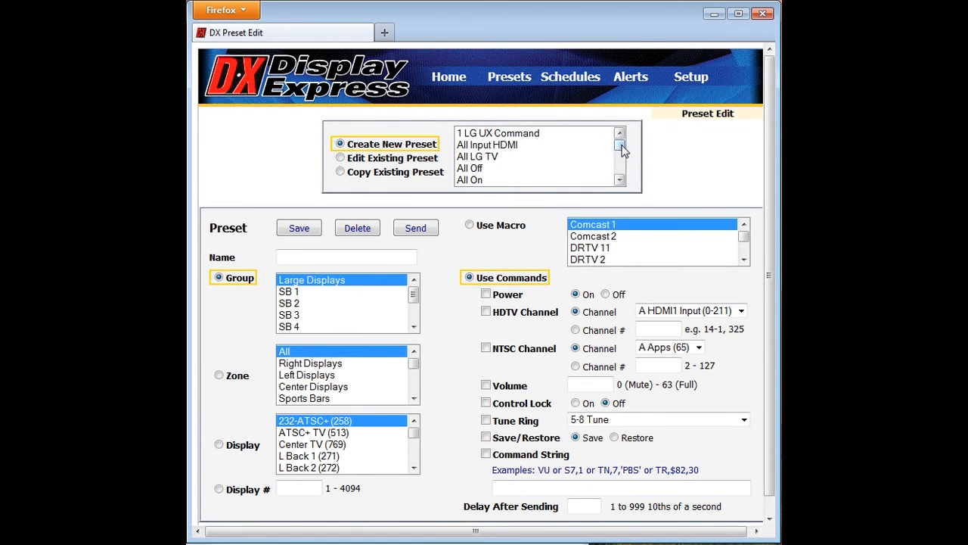
pyautogui.moveTo(618, 151); pyautogui.dragTo(619, 172)
pyautogui.click(493, 181)
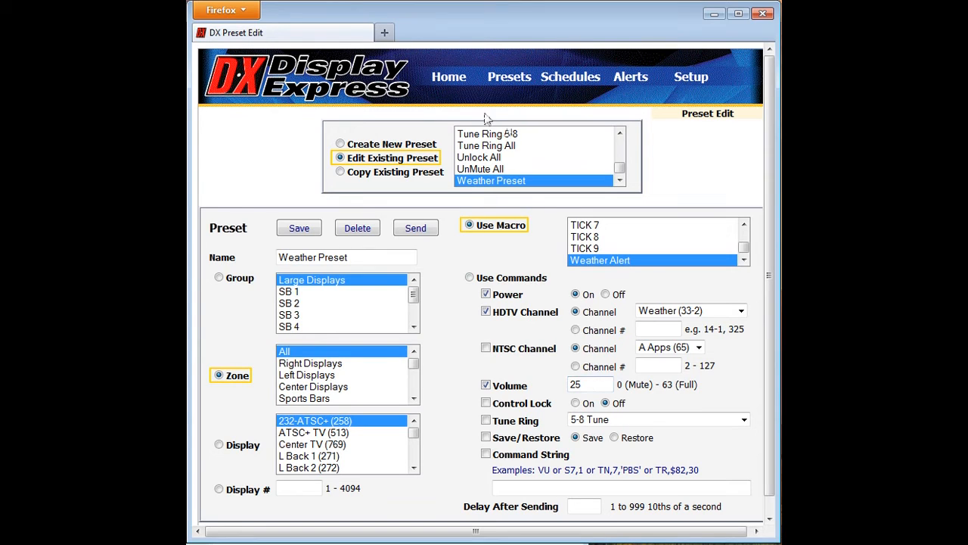
# Open the alert editor, load the existing Emergency Alert to review its preset and volume settings, and save it
pyautogui.moveTo(691, 86)
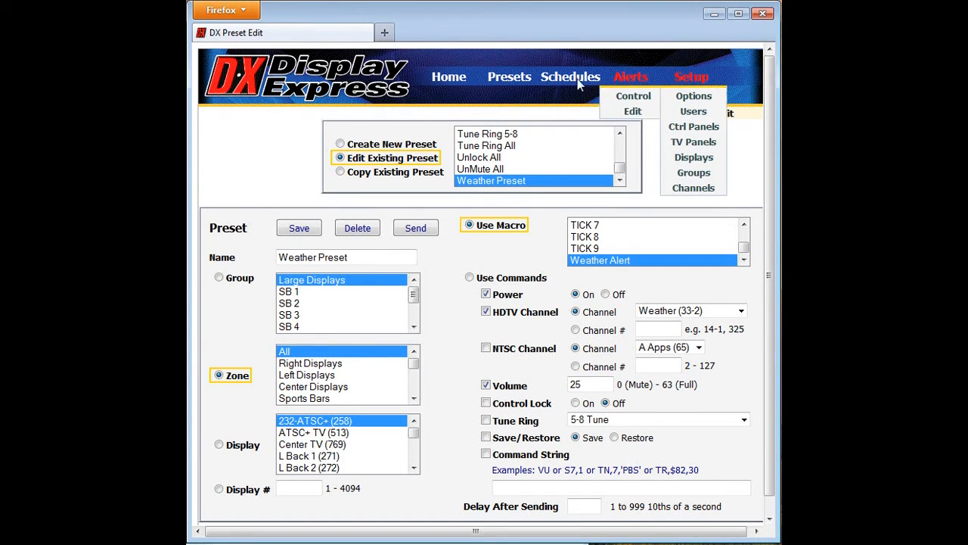
pyautogui.moveTo(575, 81)
pyautogui.moveTo(628, 89)
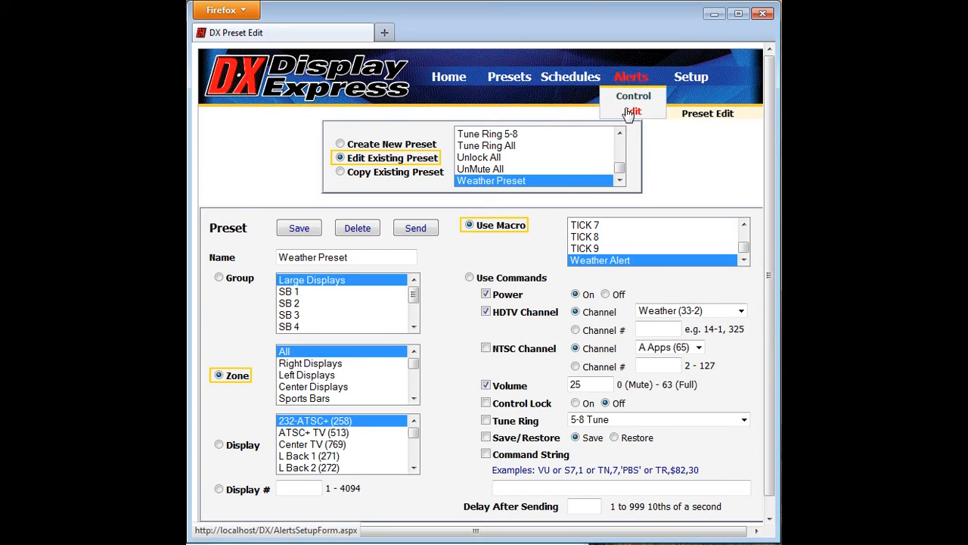
pyautogui.click(628, 112)
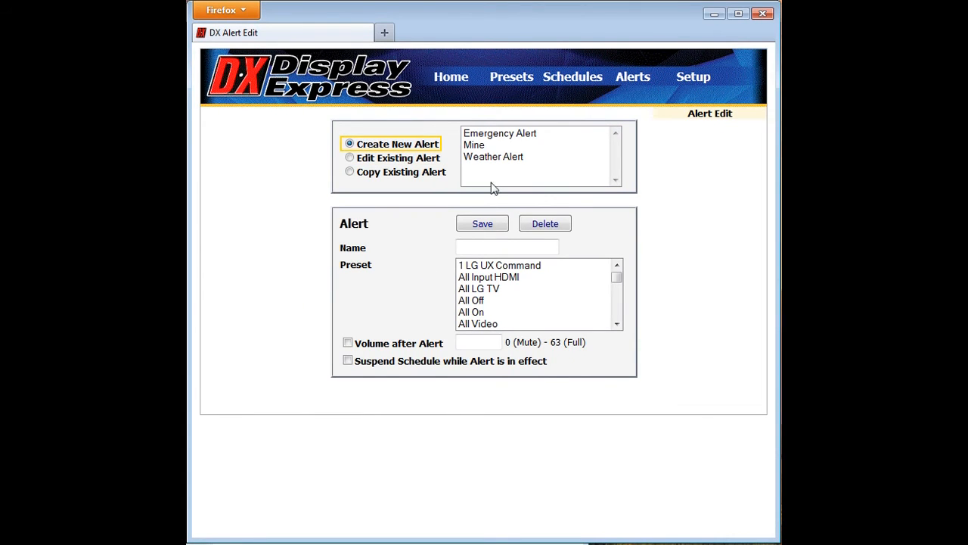
pyautogui.click(506, 134)
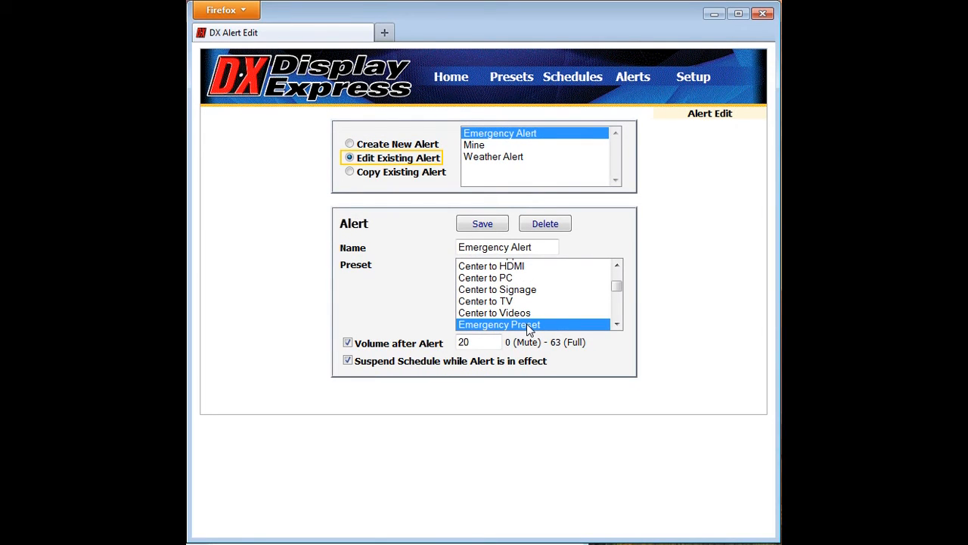
pyautogui.click(472, 344)
pyautogui.click(495, 223)
# Return to the alert control page from the alert editor
pyautogui.moveTo(628, 76)
pyautogui.click(632, 101)
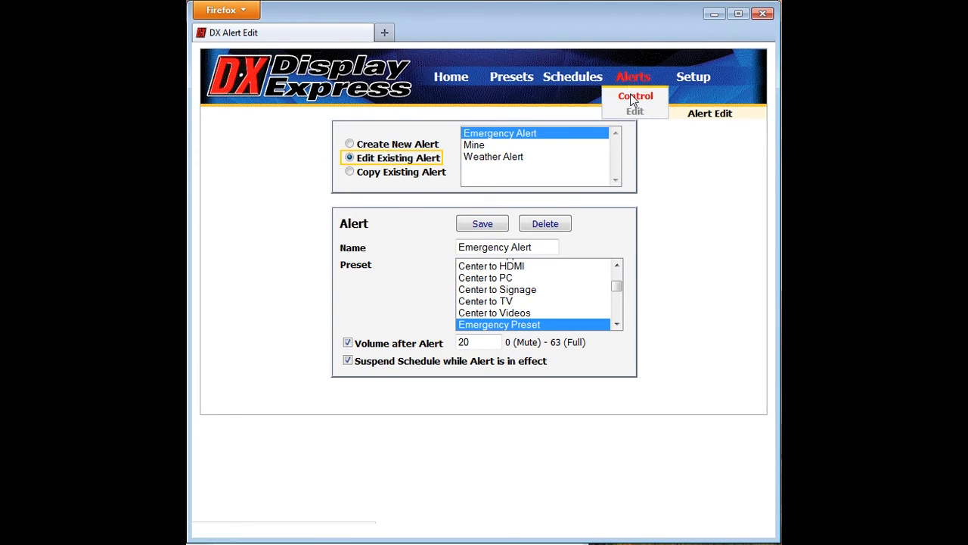